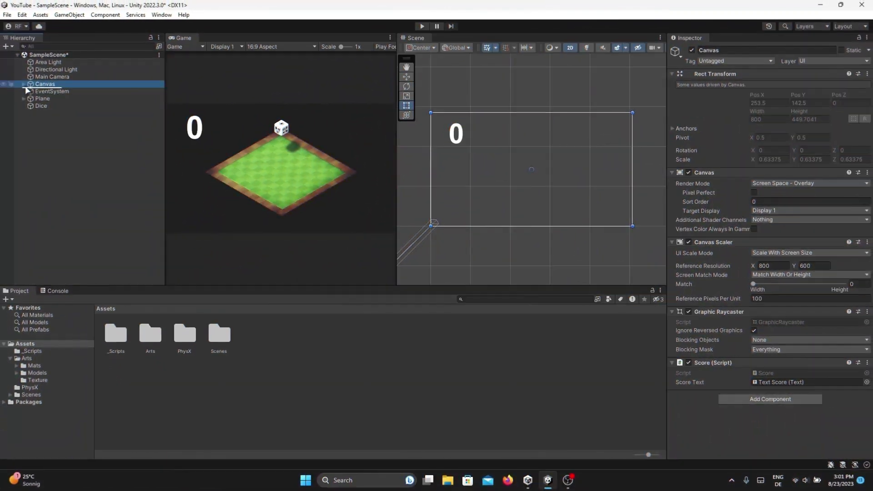
Review the Text Score label, the Plane and its four wall colliders in the Hierarchy.
click(24, 84)
click(54, 92)
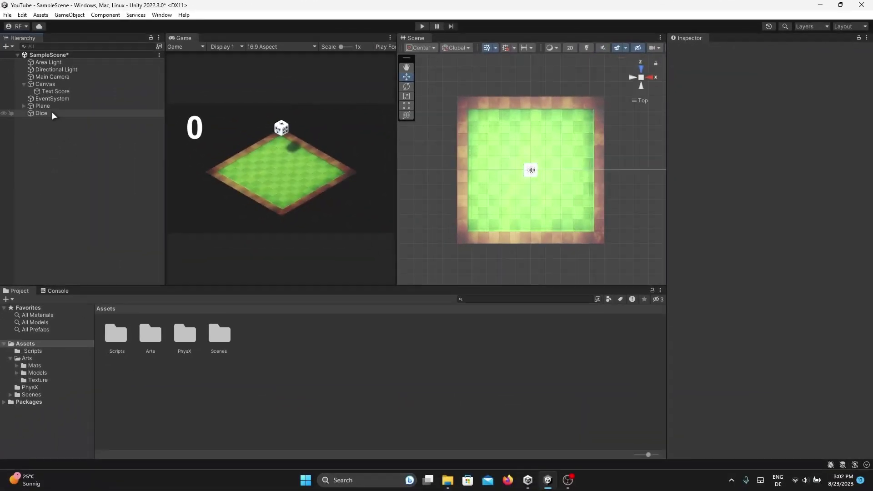
click(43, 106)
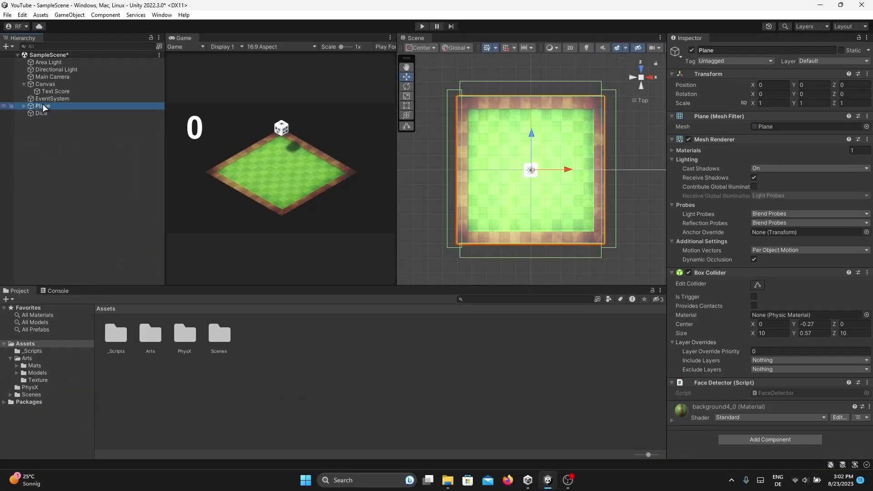
click(24, 107)
shift+click(45, 135)
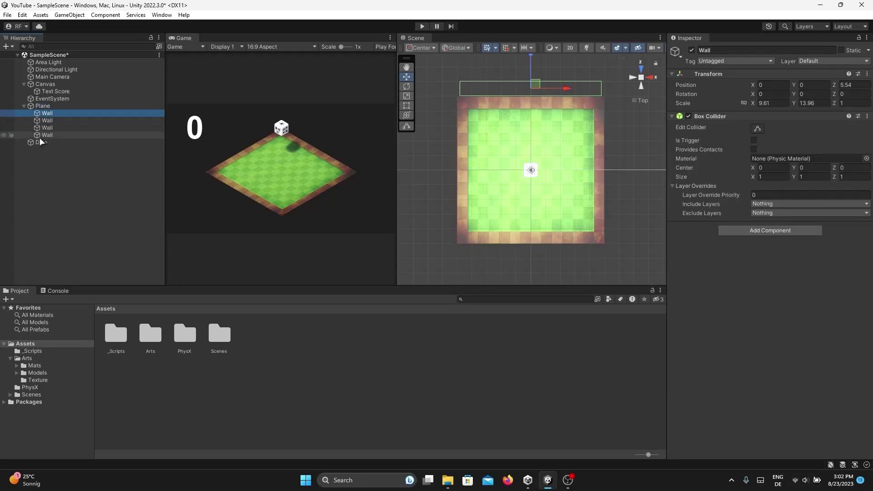
key(Down)
key(Down)
key(Down)
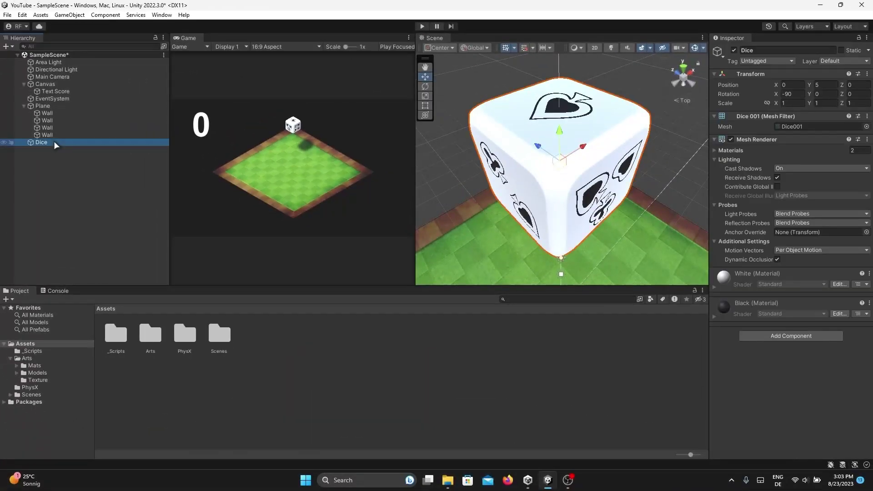
Give the Dice a Rigidbody component with mass 3.
click(819, 361)
click(776, 356)
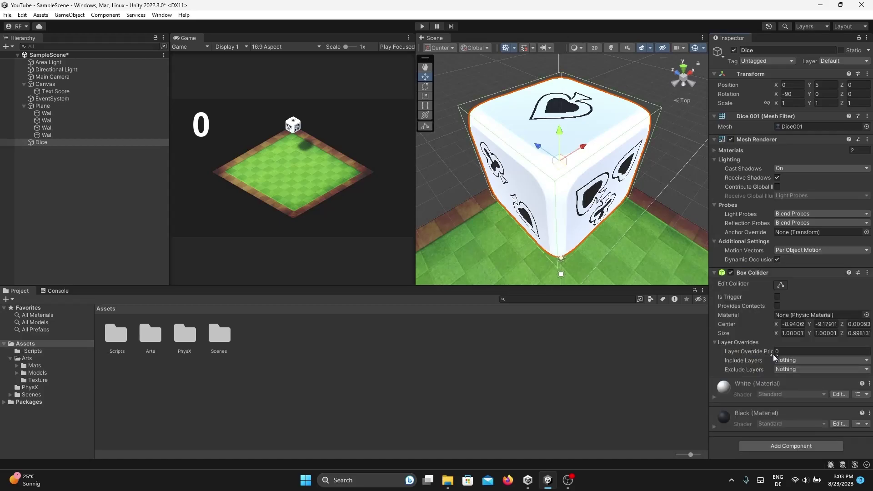
click(791, 445)
text(rigi)
click(771, 361)
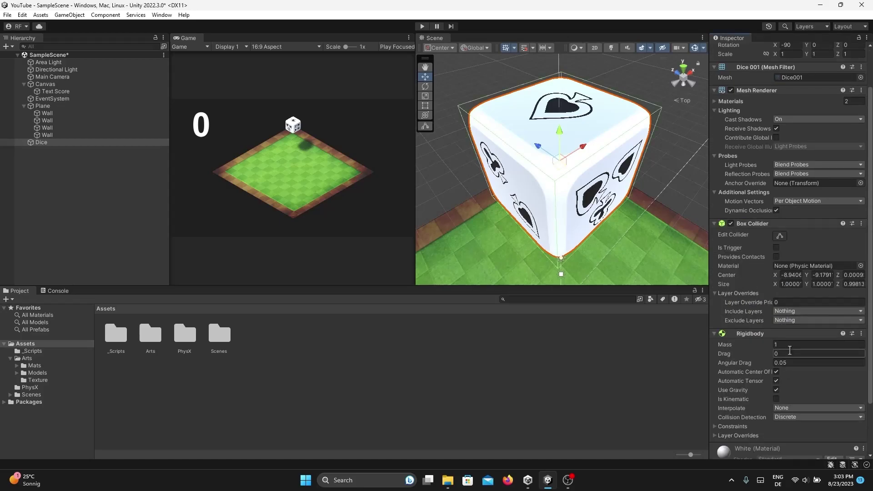
click(789, 345)
text(3)
click(819, 416)
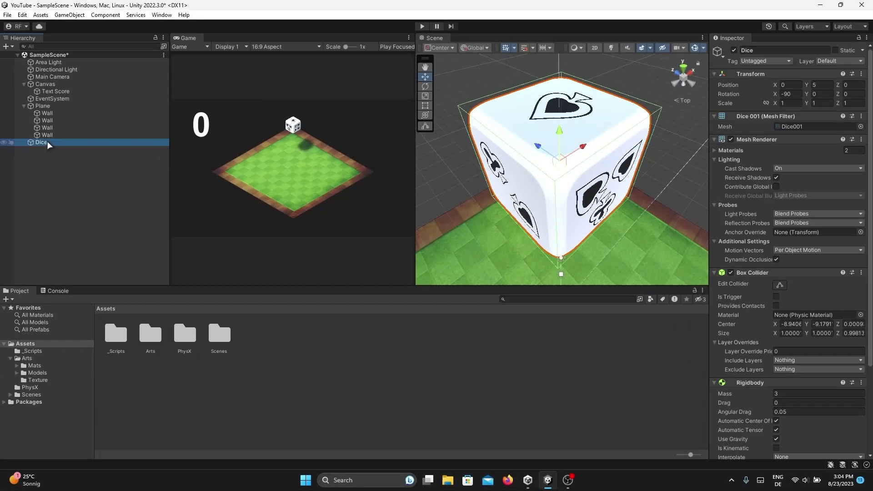
Create an empty child 1 under the Dice with a trigger sphere collider at scale 0.5.
right_click(48, 142)
click(792, 120)
text(sphe)
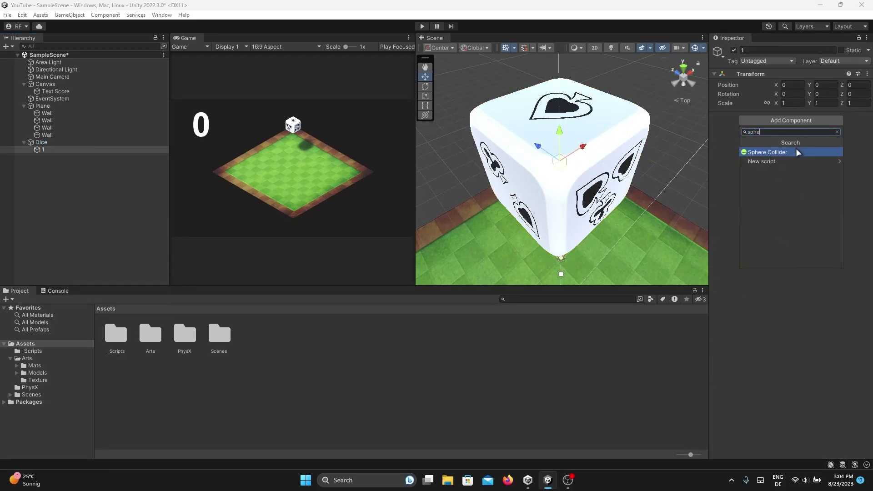
click(768, 152)
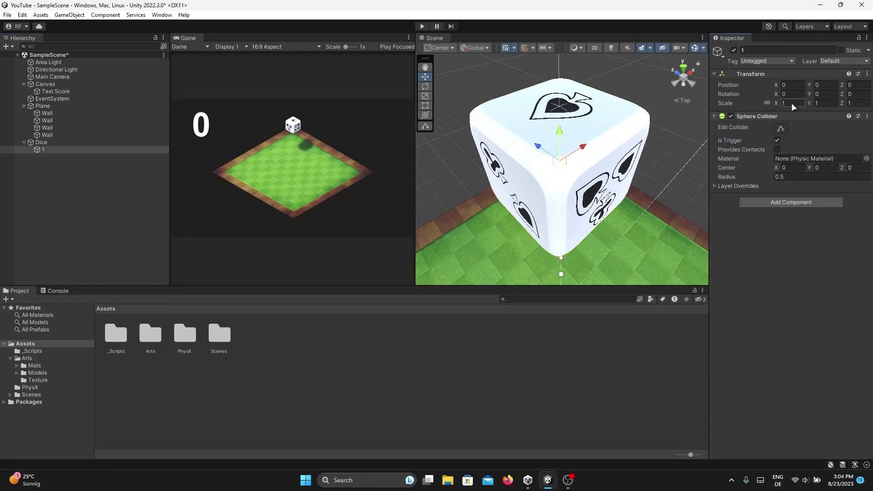
click(785, 103)
text(0.5)
click(39, 149)
Duplicate the face collider five times and rename the copies 2 to 6.
key(ctrl+d)
key(ctrl+d)
key(ctrl+d)
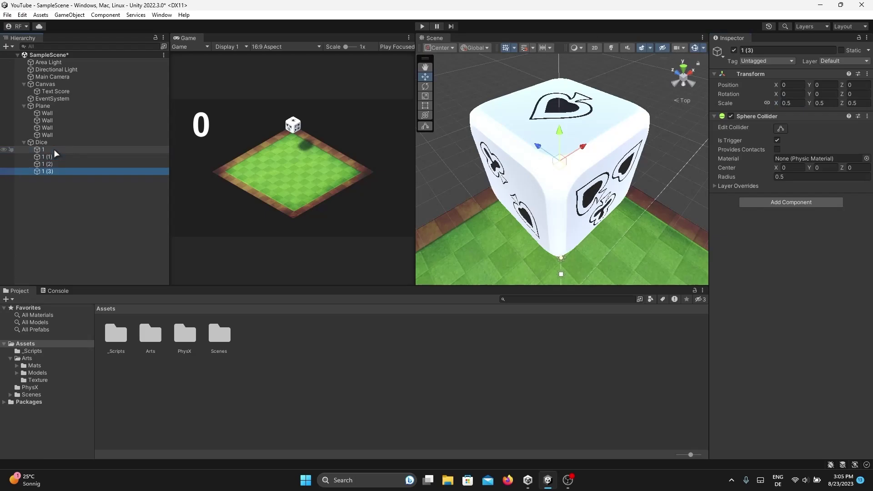
key(ctrl+d)
key(ctrl+d)
click(44, 157)
text(2)
click(759, 50)
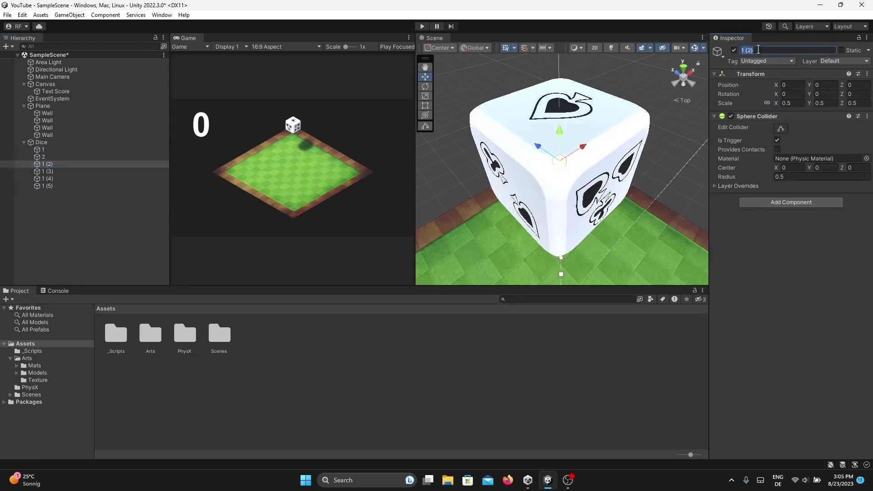
text(3)
click(45, 171)
text(4)
click(46, 178)
text(56)
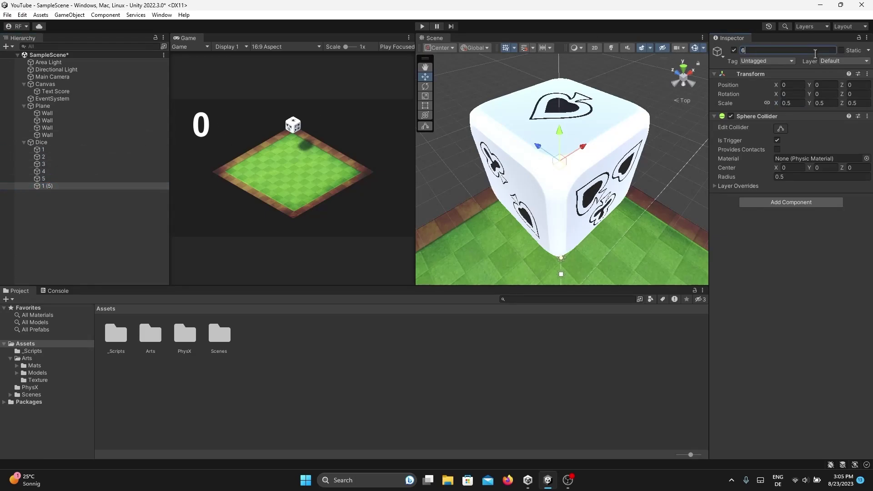
key(Return)
Verify collider 6 sits on the top face and collider 1 on the opposite underside face.
click(43, 150)
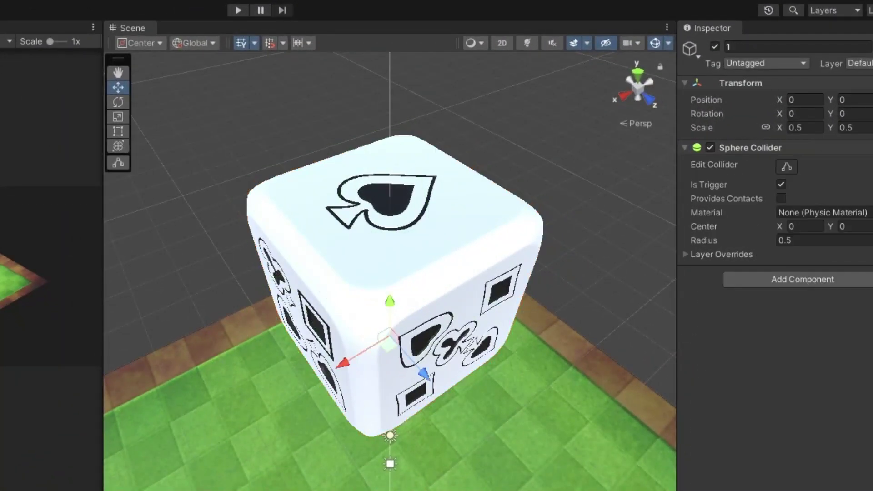
click(341, 198)
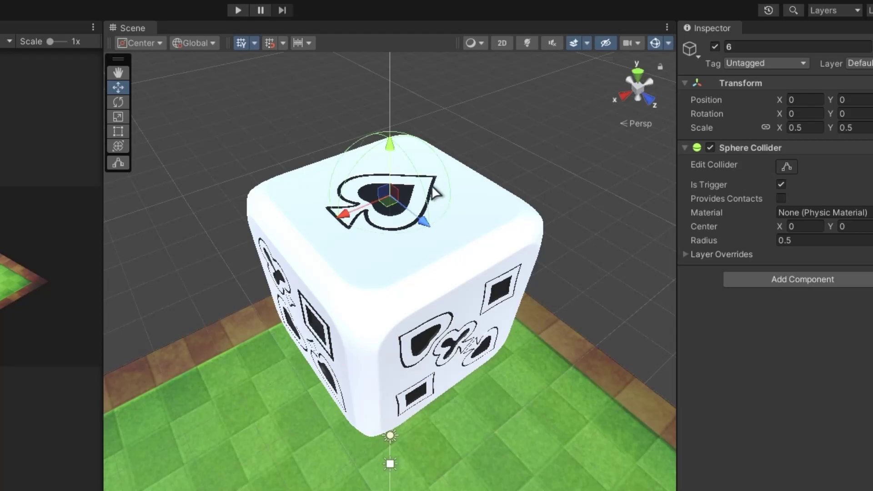
click(755, 45)
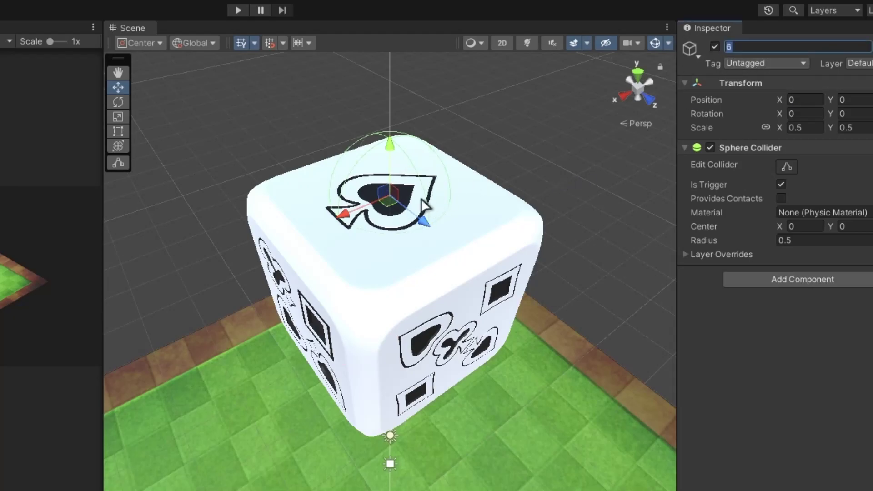
mouse_move(336, 339)
right_down()
mouse_move(330, 222)
mouse_move(382, 82)
right_up()
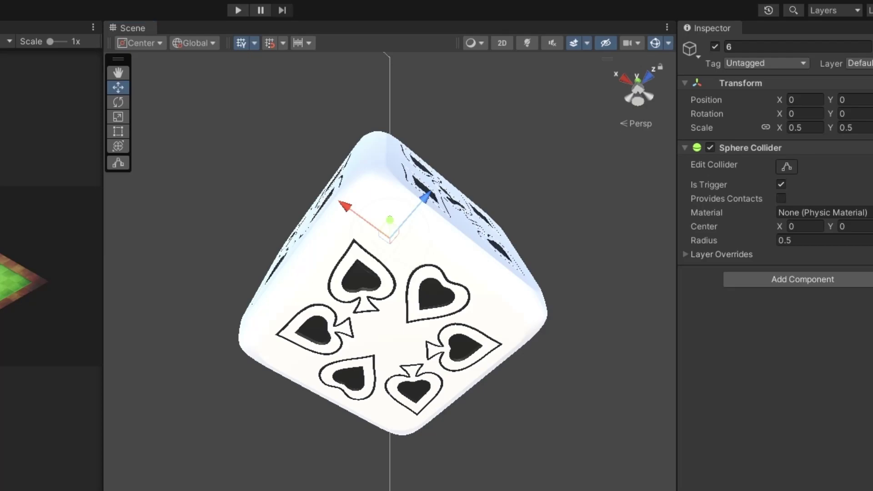
click(389, 328)
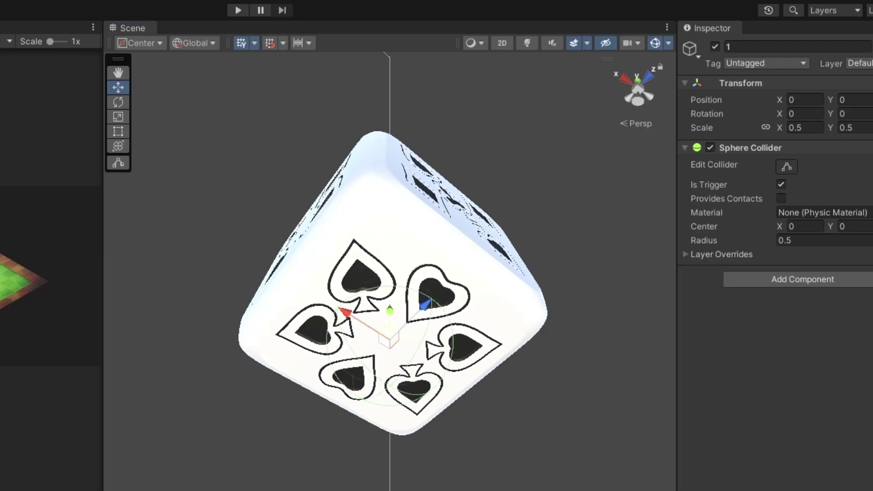
click(785, 47)
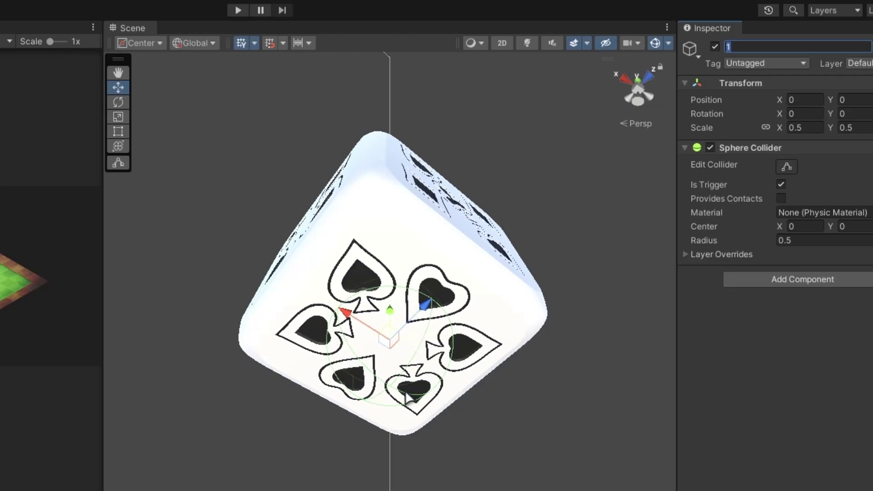
right_click(379, 320)
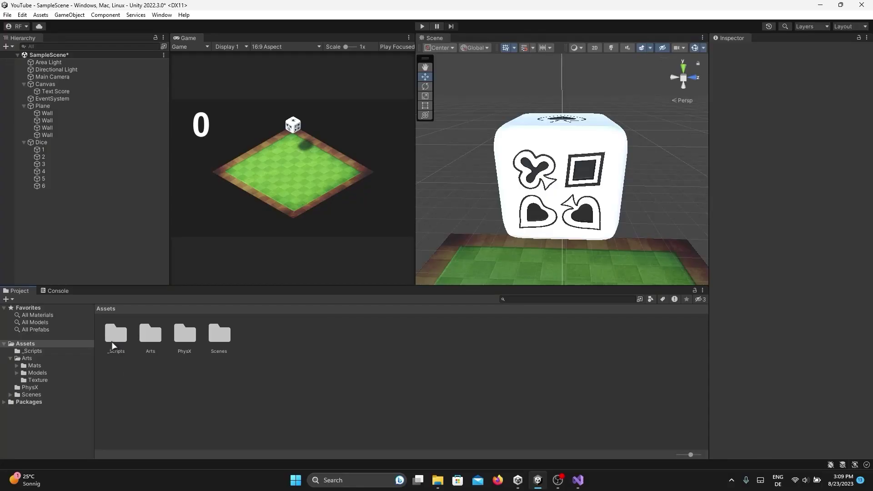
Attach DiceRoll to the Dice, check FaceDetector on the Plane, and attach Score to the Canvas.
drag(115, 334, 752, 378)
text(2000)
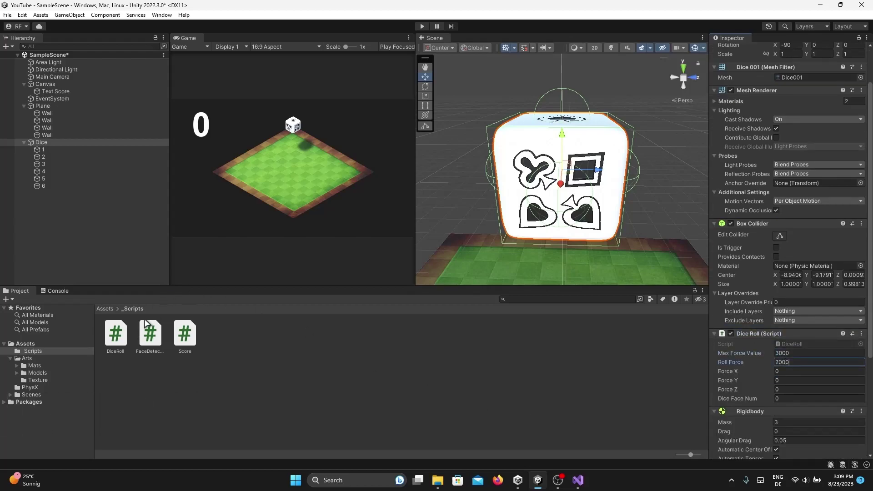
click(43, 105)
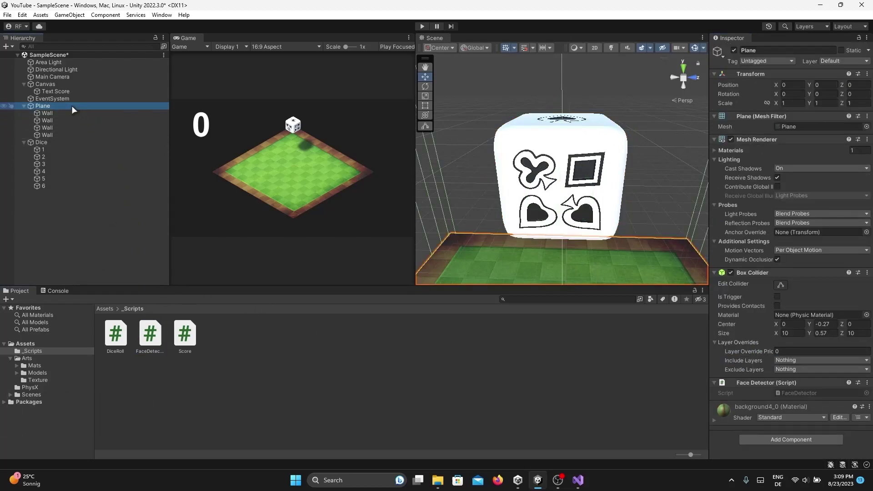
click(45, 84)
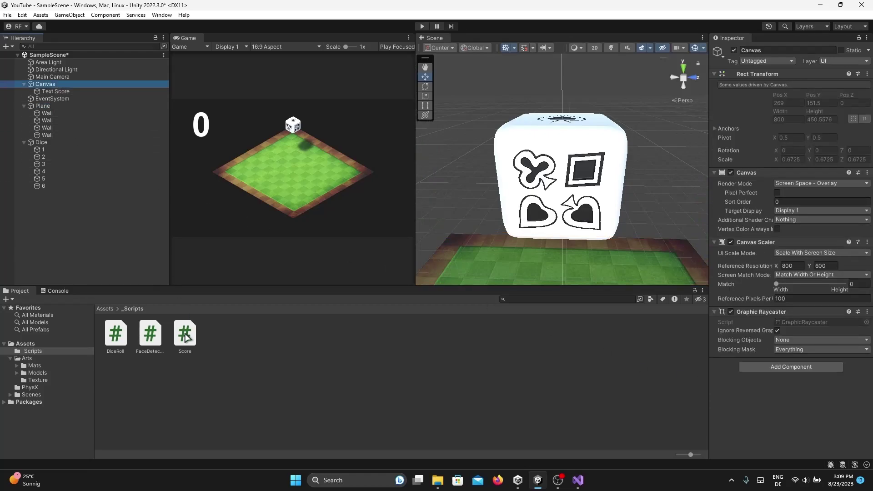
mouse_move(186, 335)
mouse_down()
mouse_move(48, 85)
mouse_move(805, 382)
mouse_up()
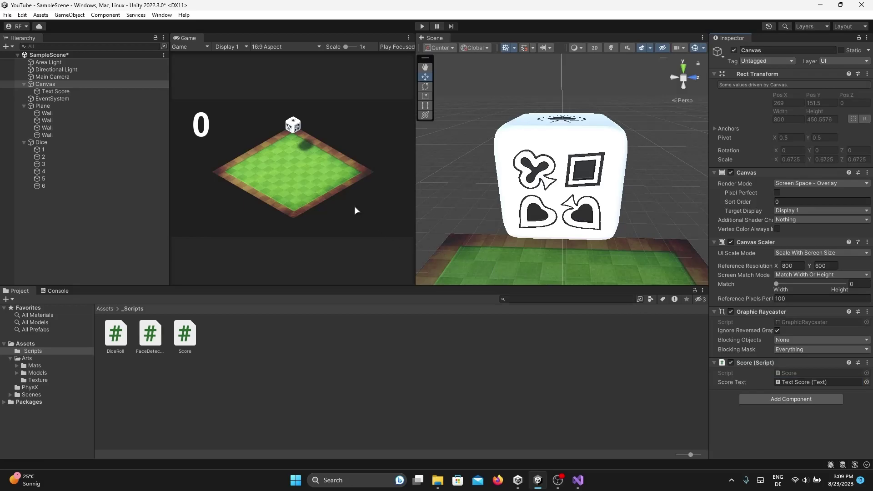